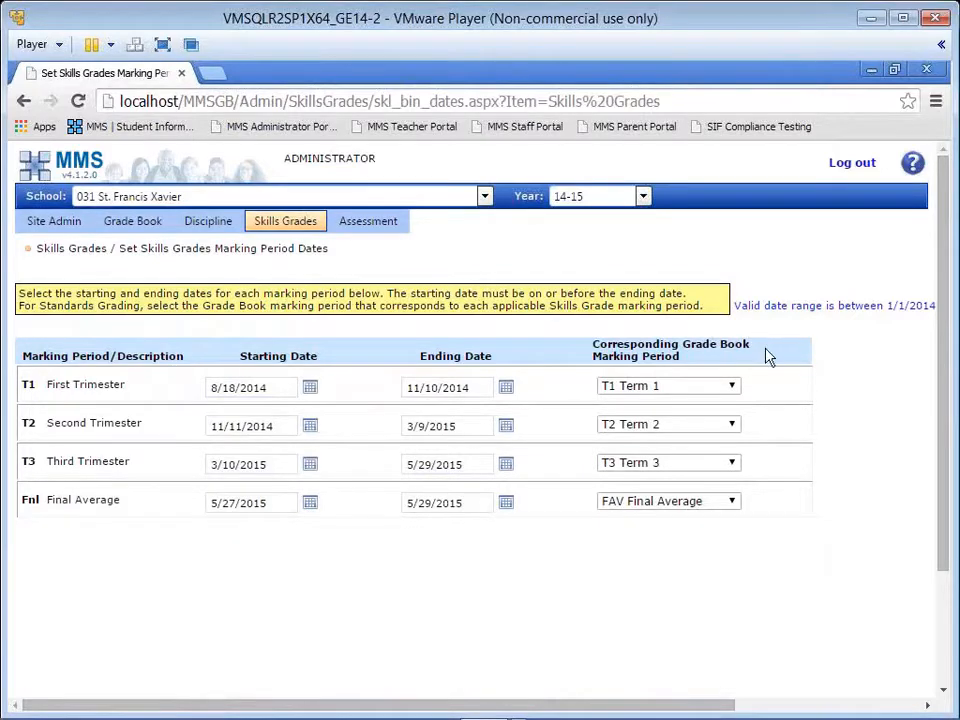
Step: Review the Grade Book marking period choices for the First Trimester, keep T1 Term 1, and check the full valid date range
left_click(731, 388)
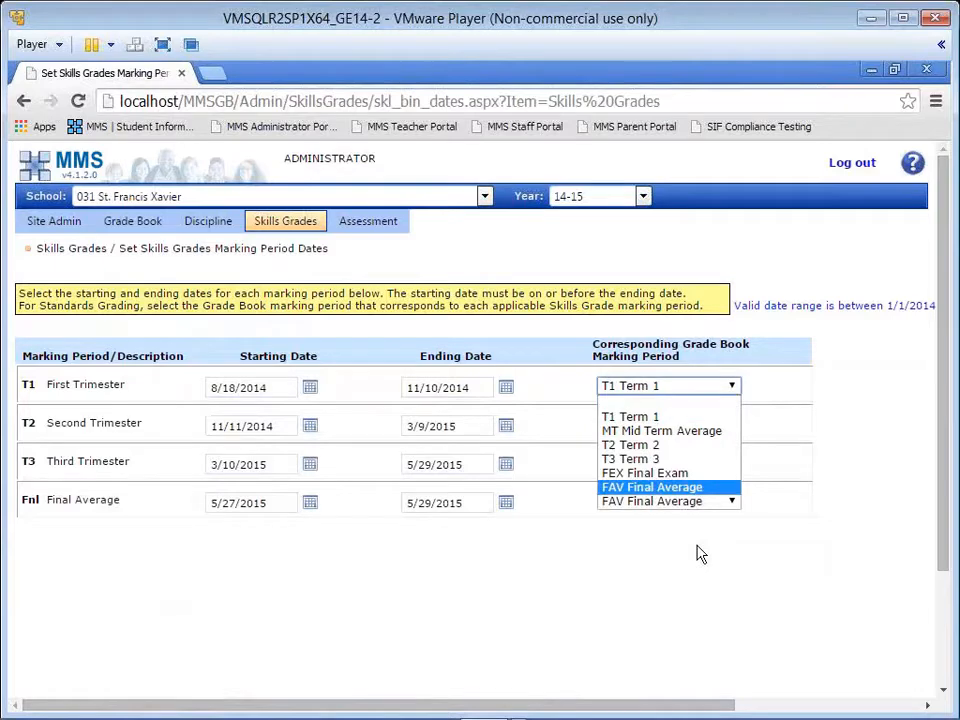
left_click(641, 420)
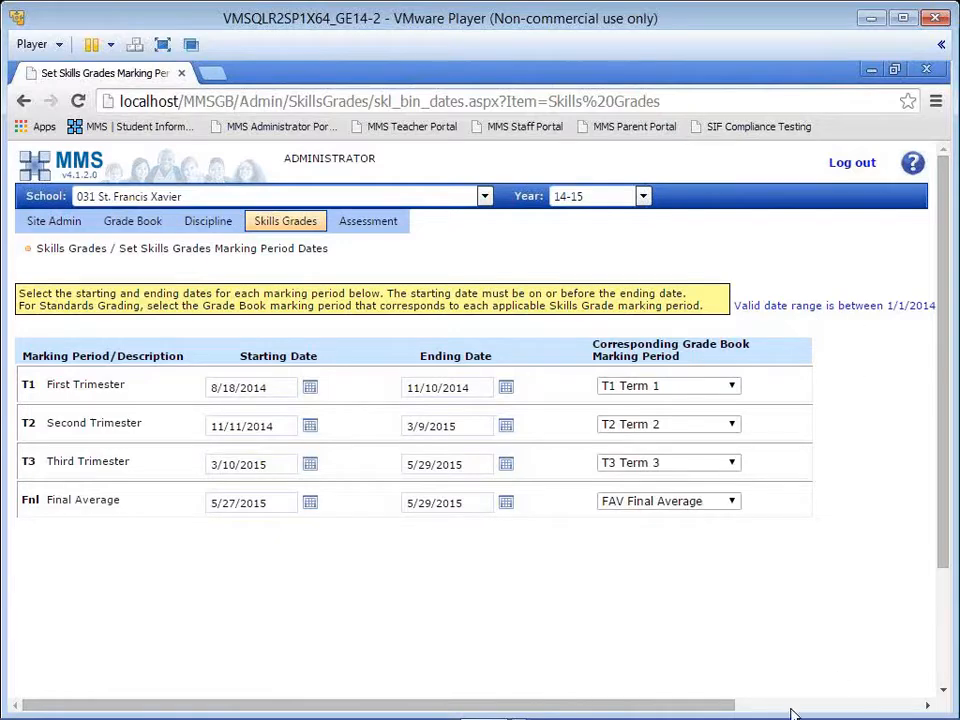
left_click_drag(720, 707, 855, 710)
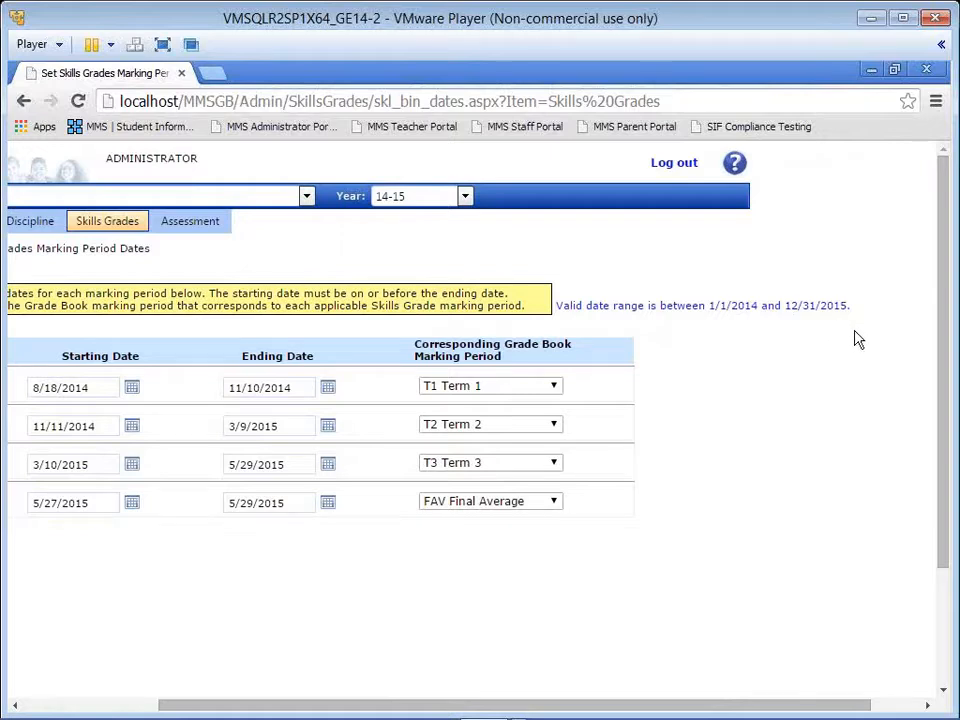
mouse_move(630, 703)
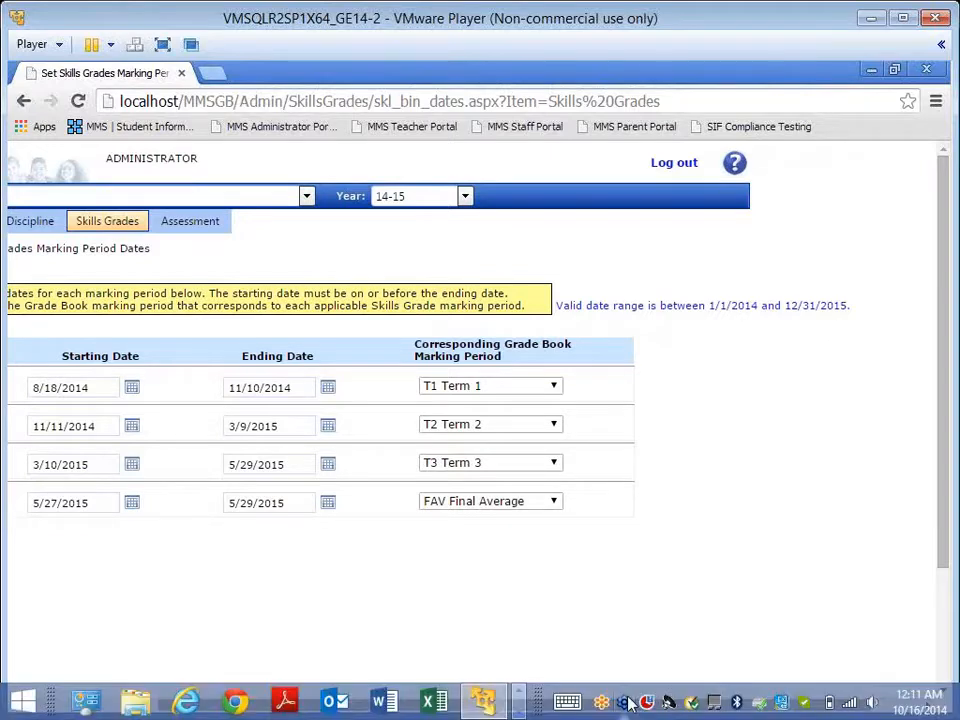
left_click_drag(617, 707, 462, 714)
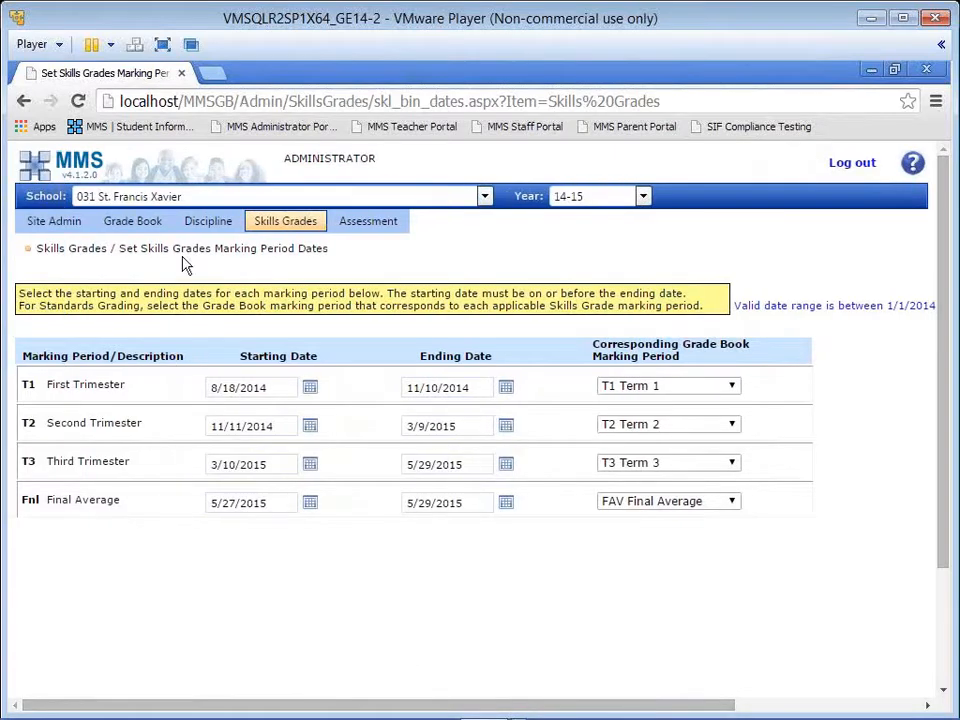
Step: Look over the list of selectable schools and open the Set Active Subject Grade Marking Periods page
left_click(199, 201)
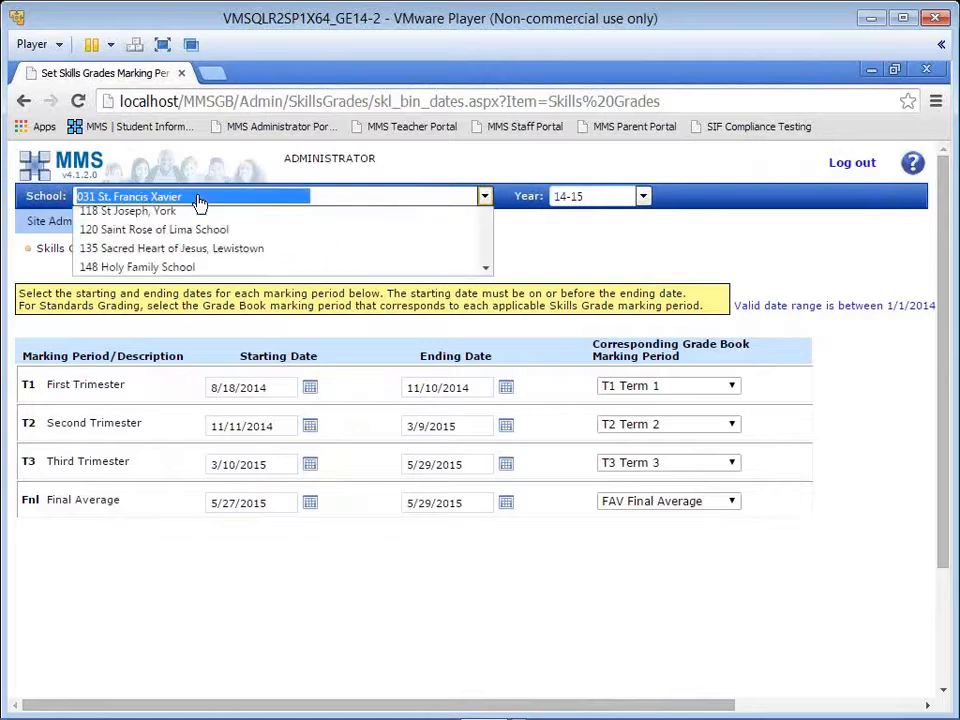
left_click(199, 202)
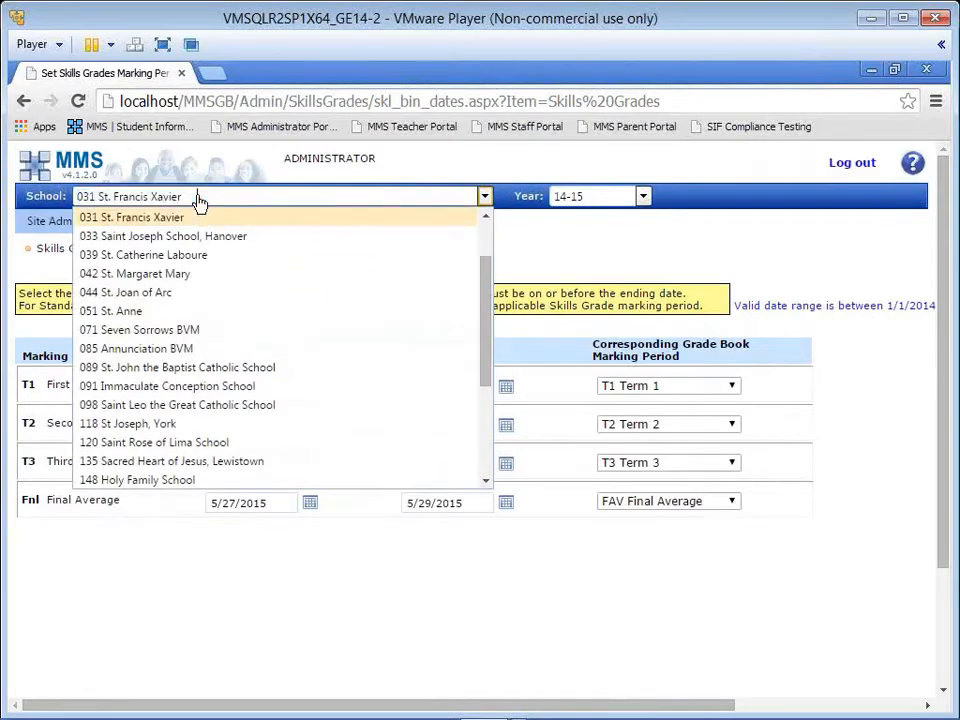
left_click(527, 229)
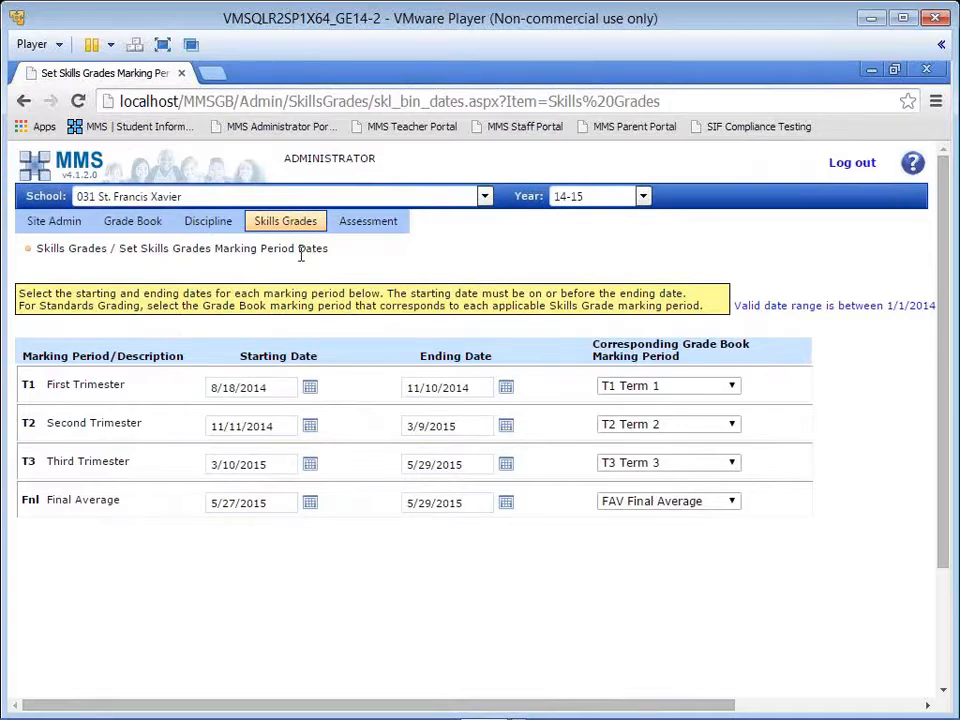
mouse_move(272, 230)
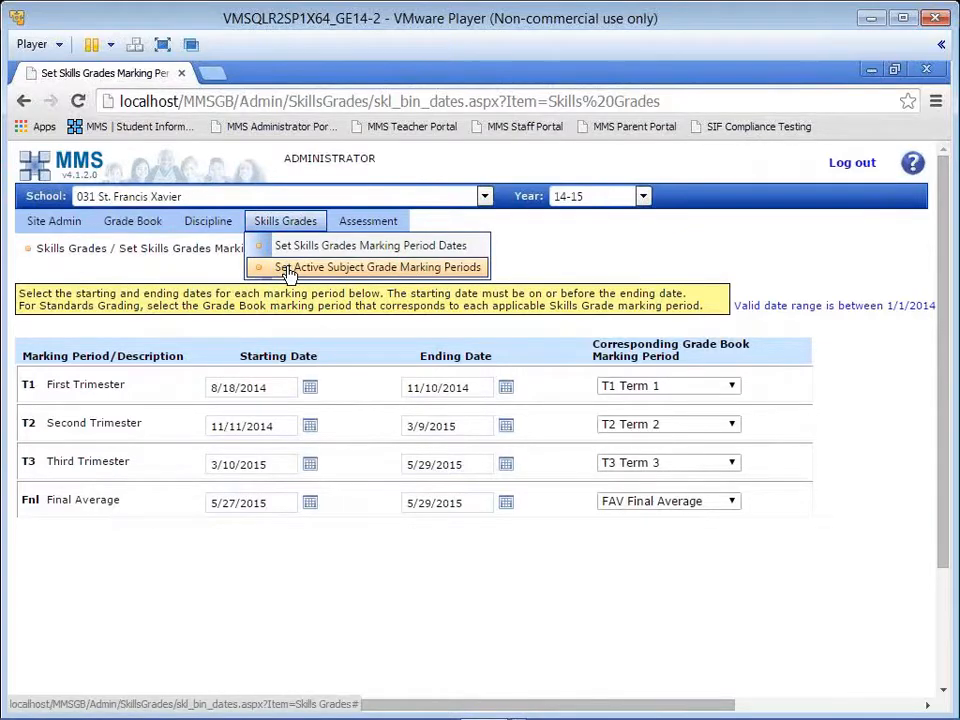
left_click(289, 270)
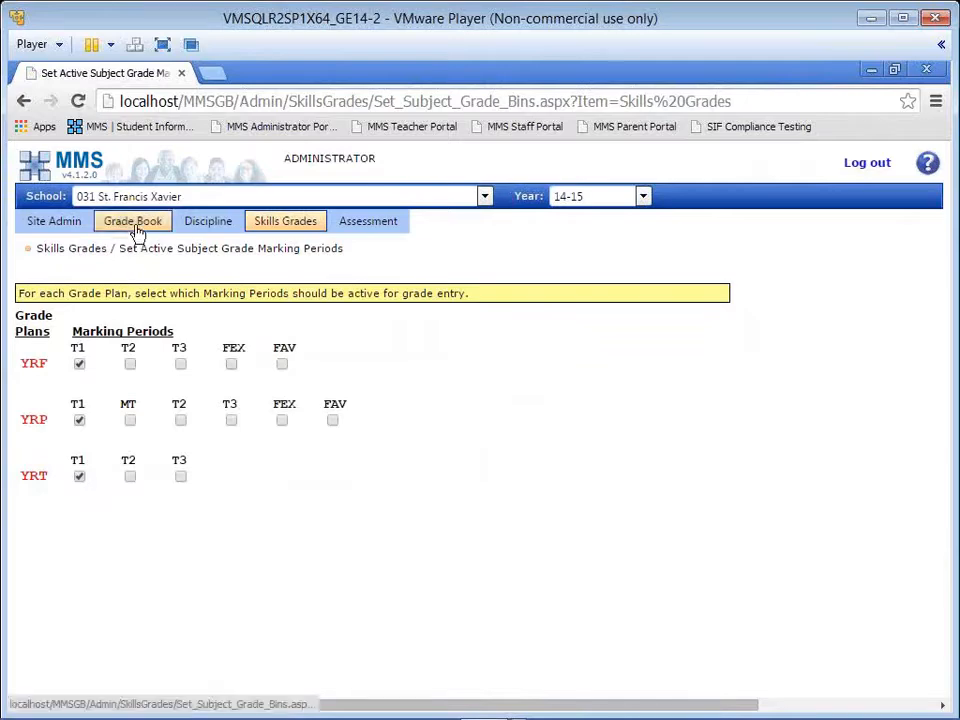
Step: In the MMS Grade Book configuration, set the default grade point value group to B - E P I Grade Point Value Group #2
mouse_move(135, 230)
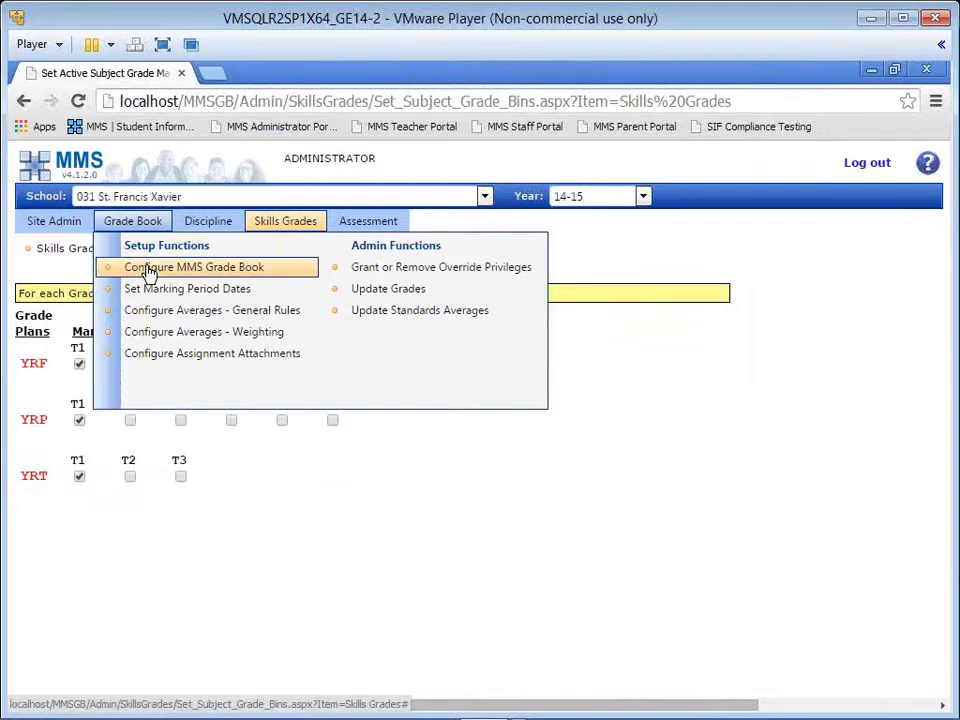
left_click(149, 268)
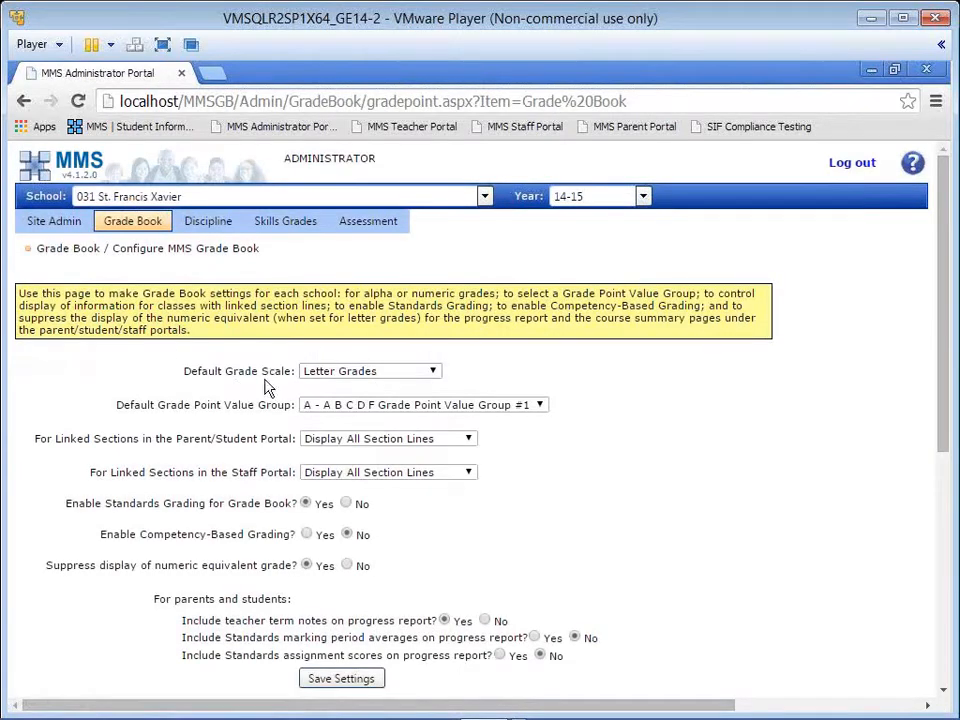
mouse_move(422, 377)
left_click(320, 405)
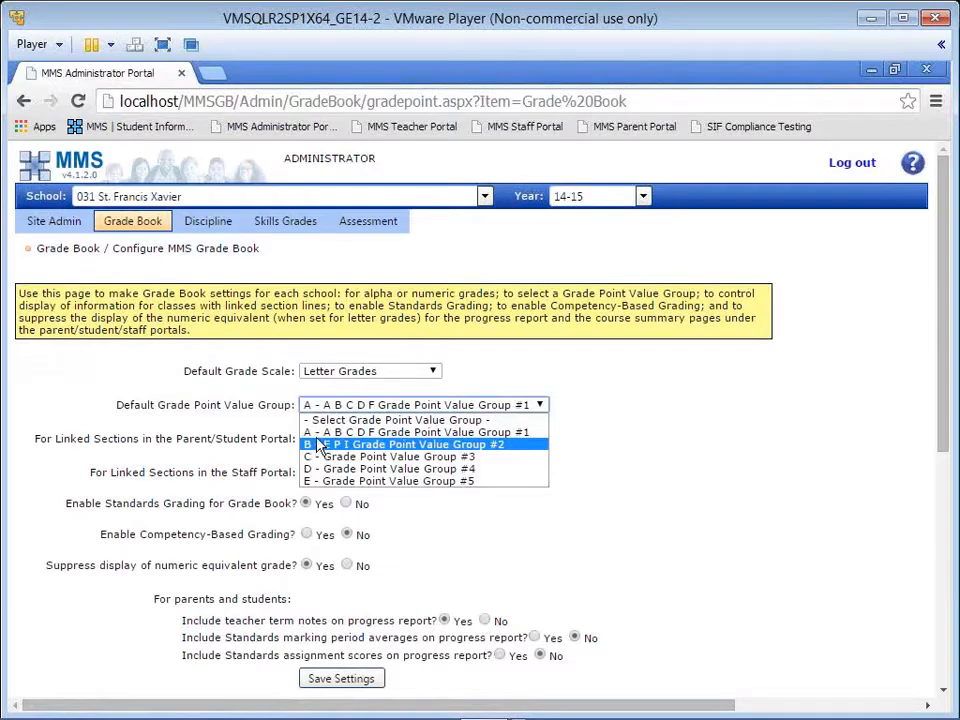
key("Up")
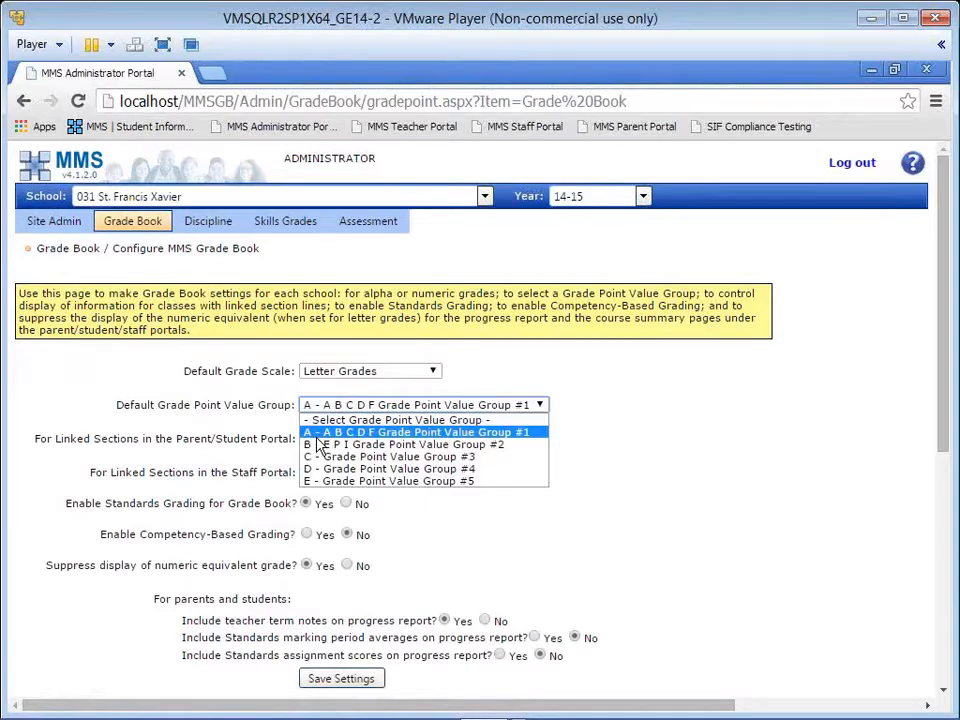
key("Return")
left_click(452, 404)
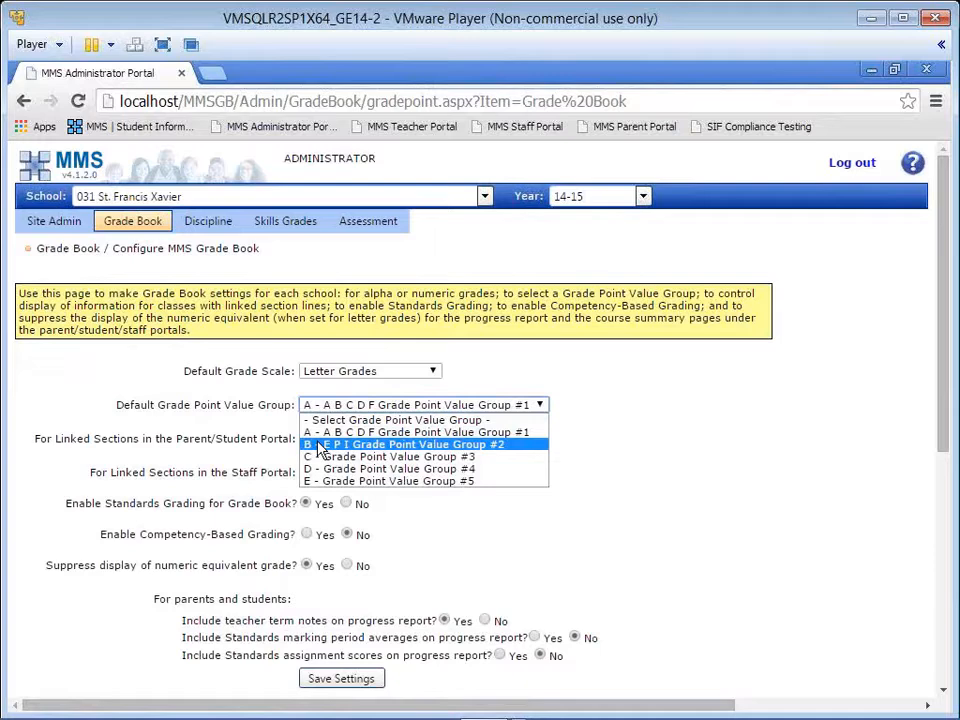
left_click(320, 449)
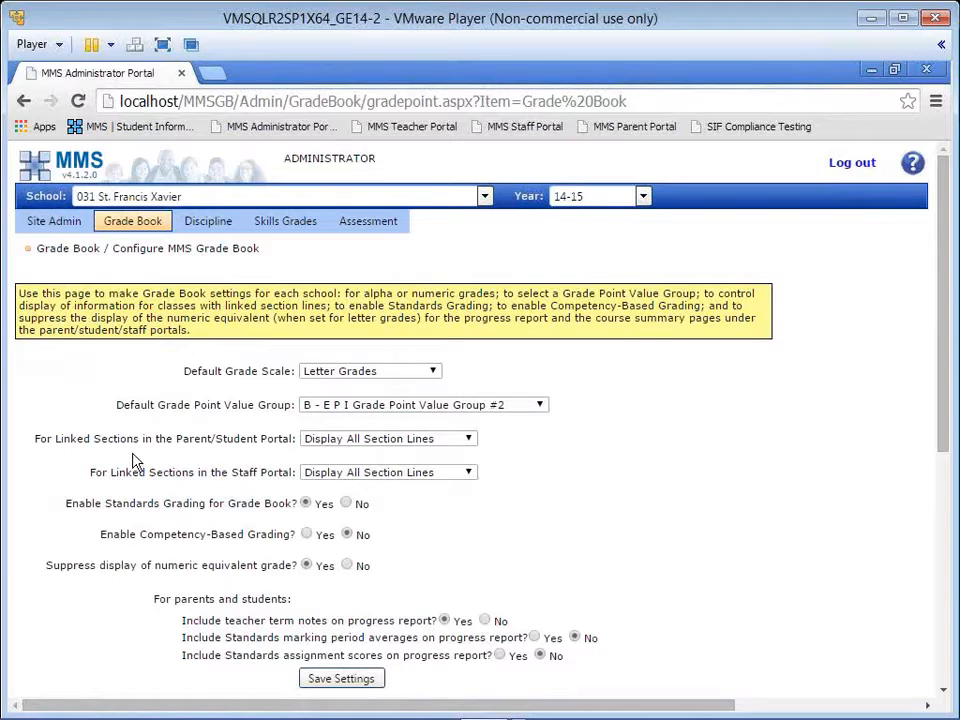
Step: Choose Display All Section Lines for linked sections in the Parent/Student Portal
left_click(325, 446)
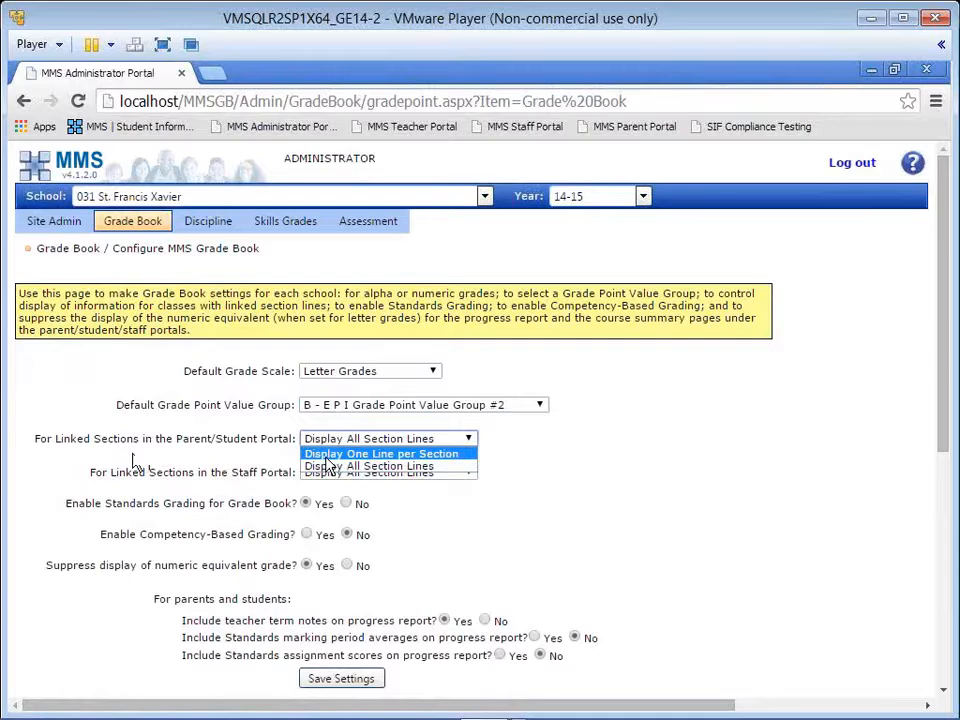
left_click(328, 464)
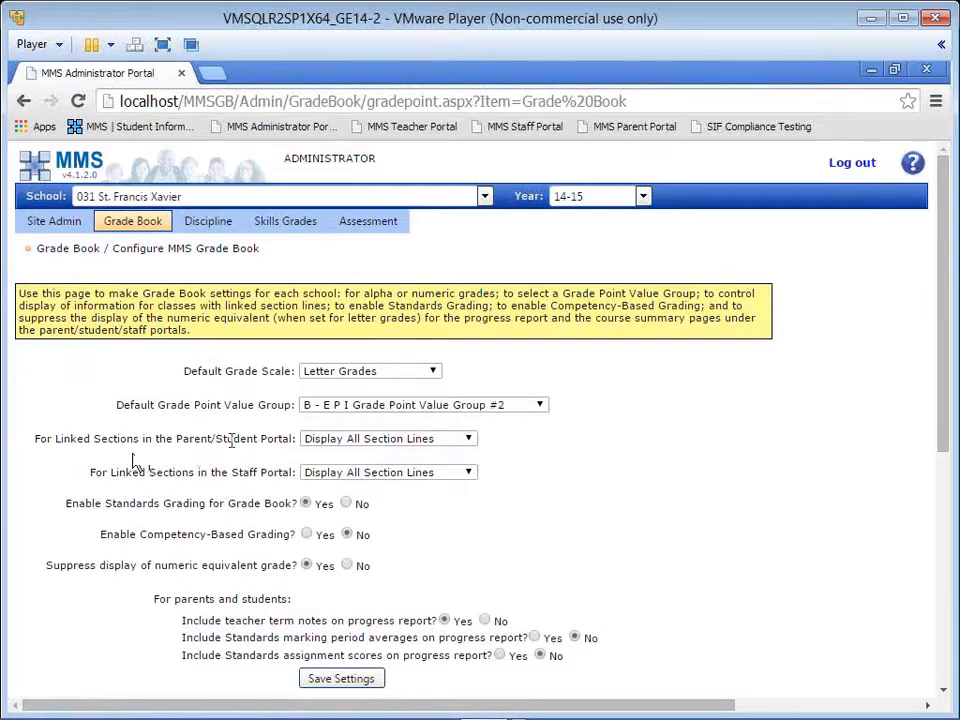
mouse_move(232, 440)
Step: Include Standards marking period averages and assignment scores on progress reports, and save the settings without overwriting previously recorded course settings
left_click(536, 638)
left_click(364, 677)
left_click(500, 656)
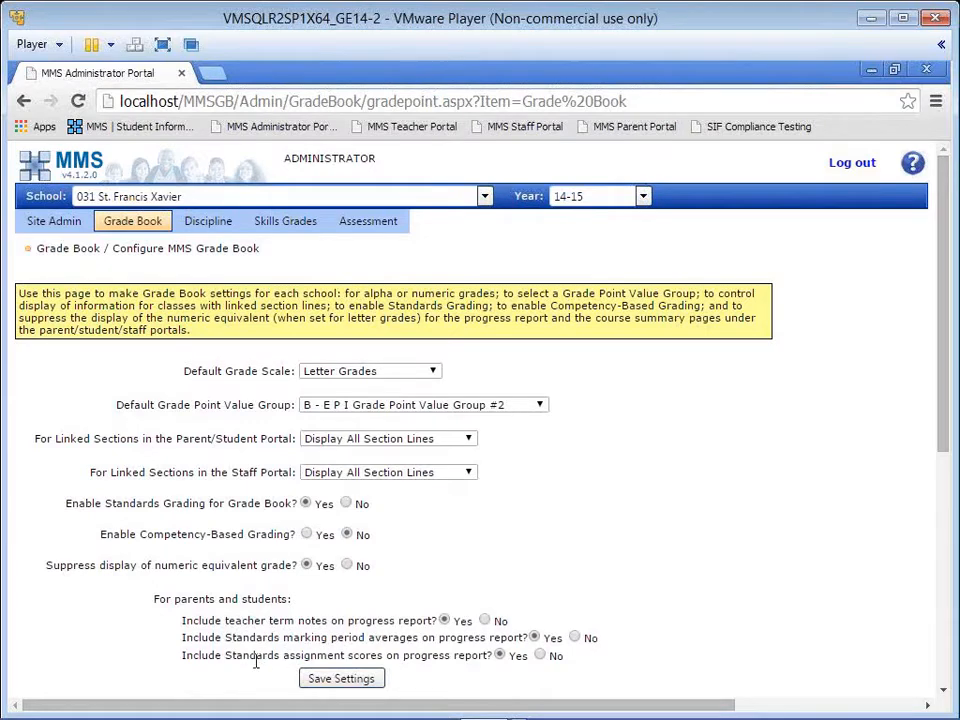
left_click(341, 680)
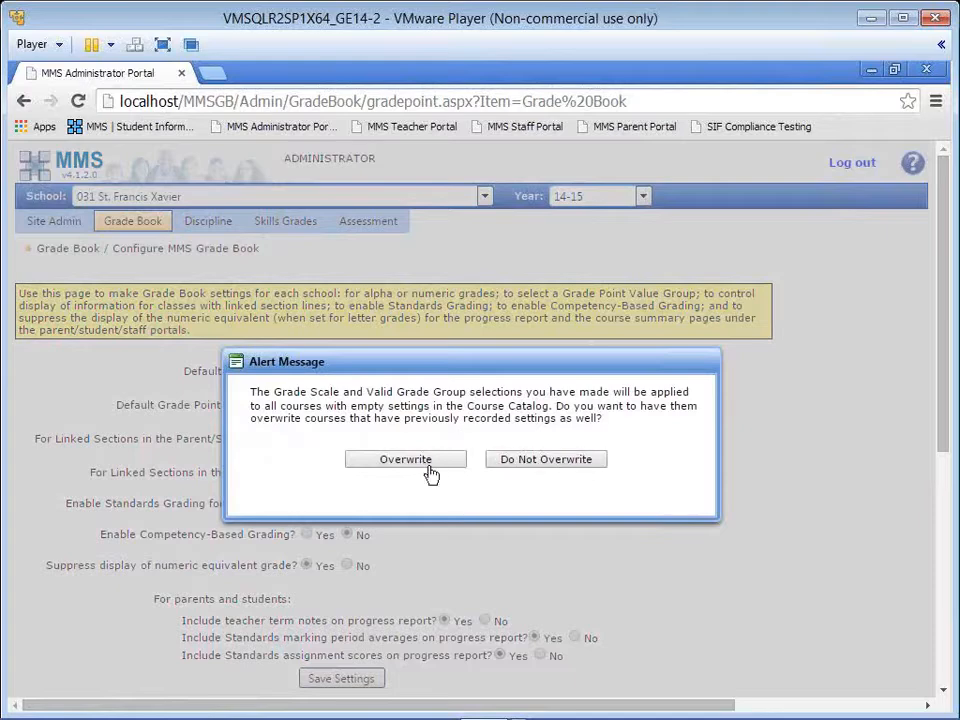
left_click(502, 462)
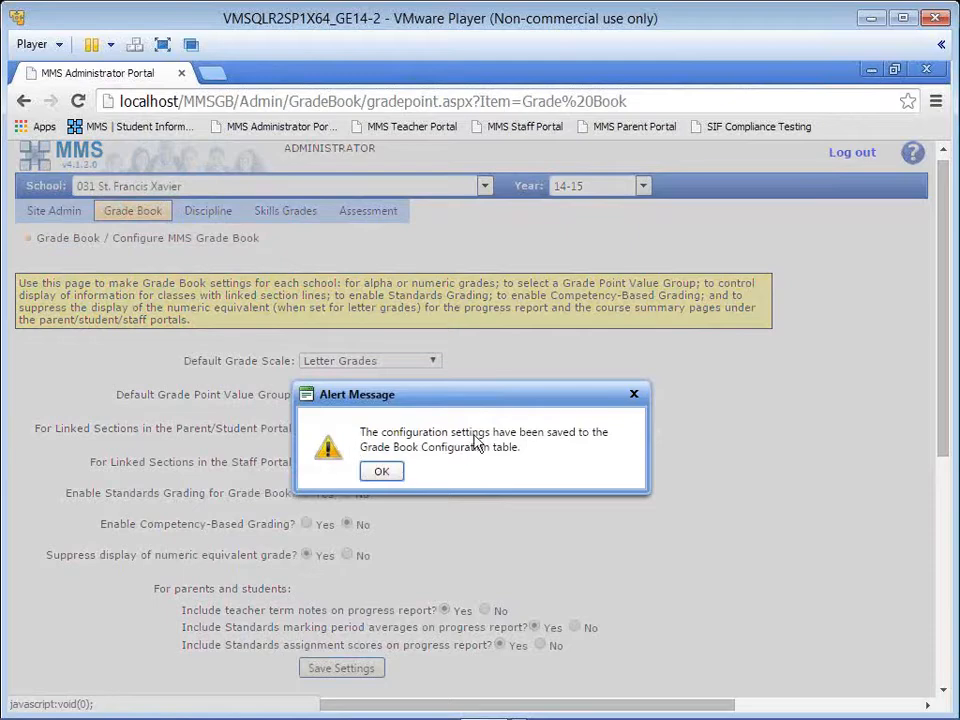
left_click(382, 472)
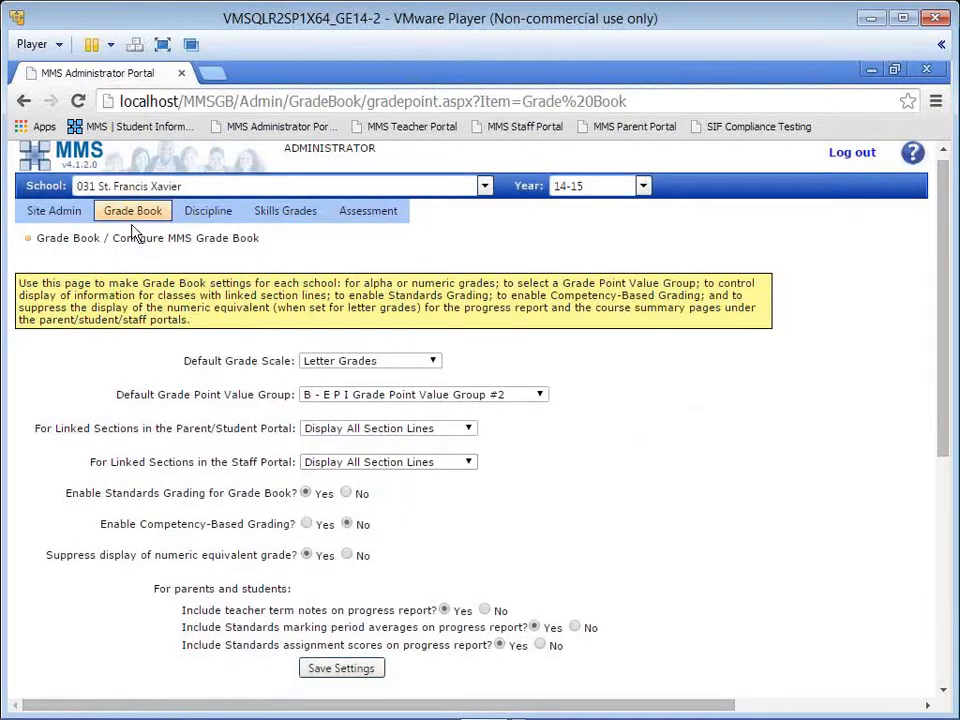
Step: Open the assignment attachments configuration, review its allowed file extensions, and save the configuration
mouse_move(125, 220)
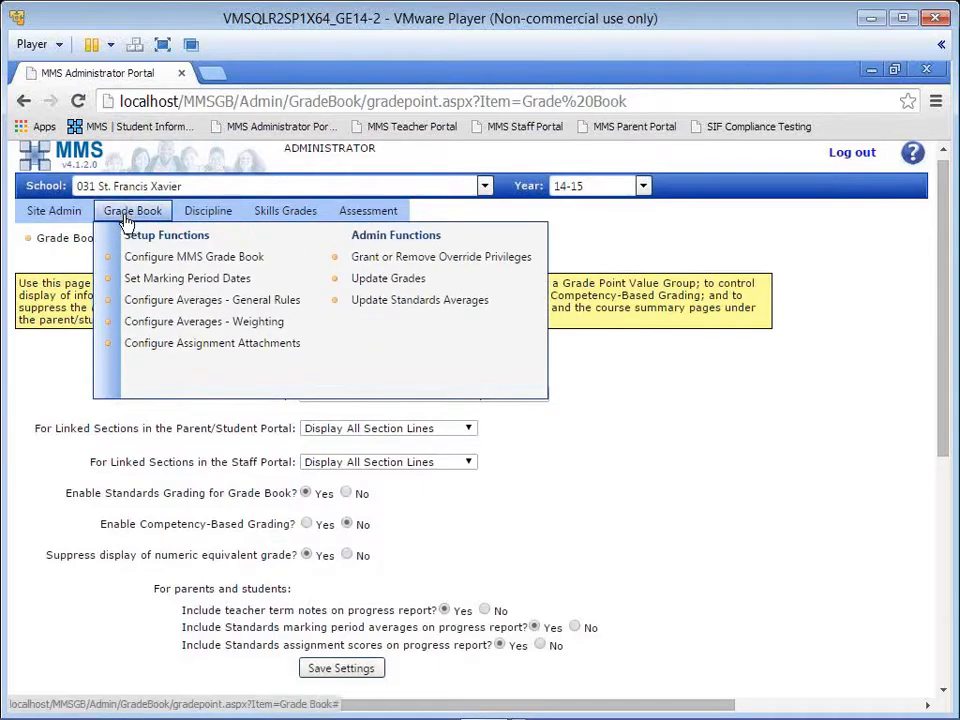
left_click(160, 345)
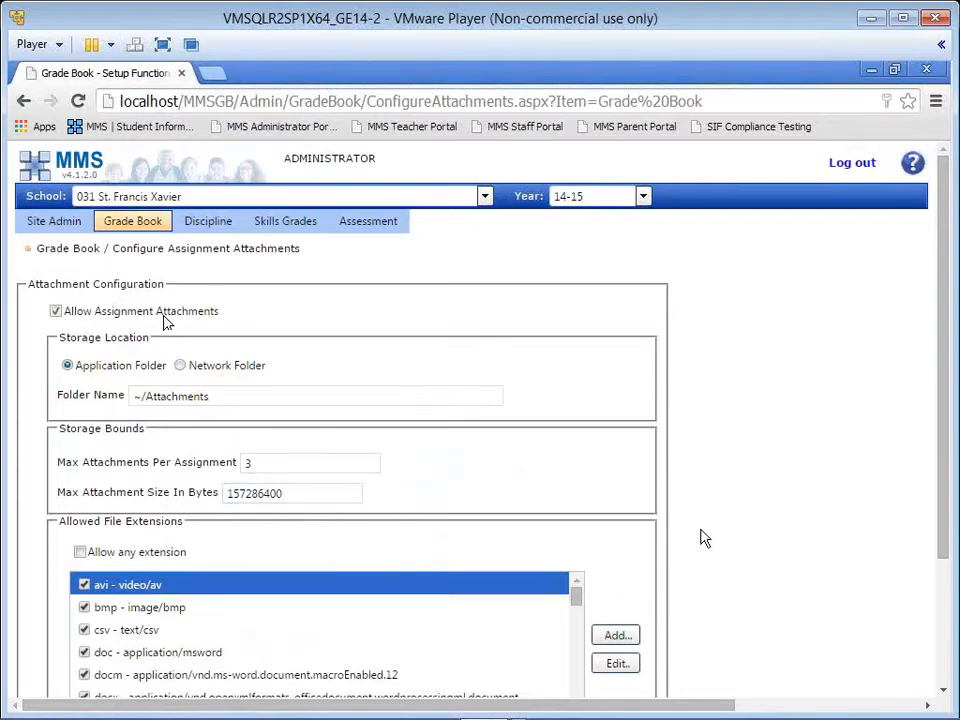
scroll(140, 310, "down", 1)
scroll(120, 320, "down", 1)
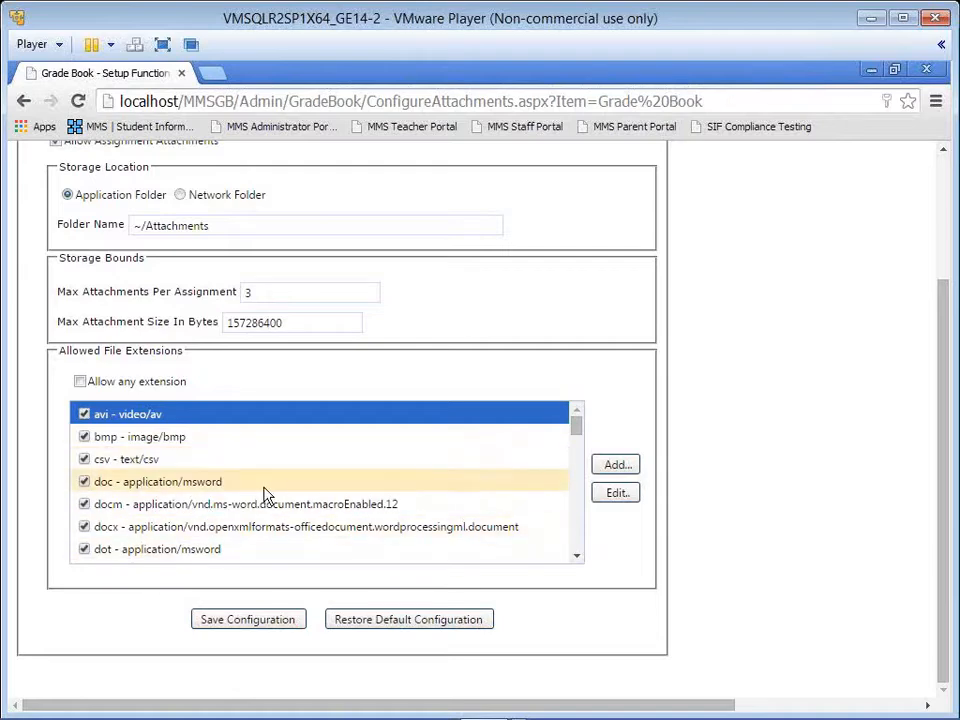
scroll(266, 493, "down", 2)
scroll(266, 493, "down", 2)
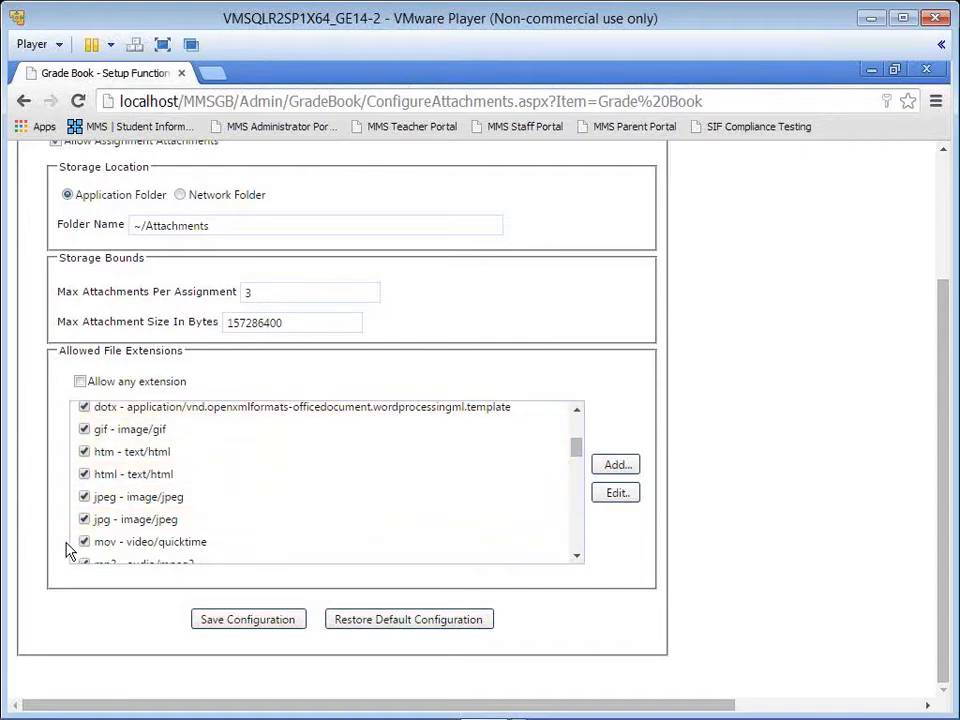
left_click(253, 619)
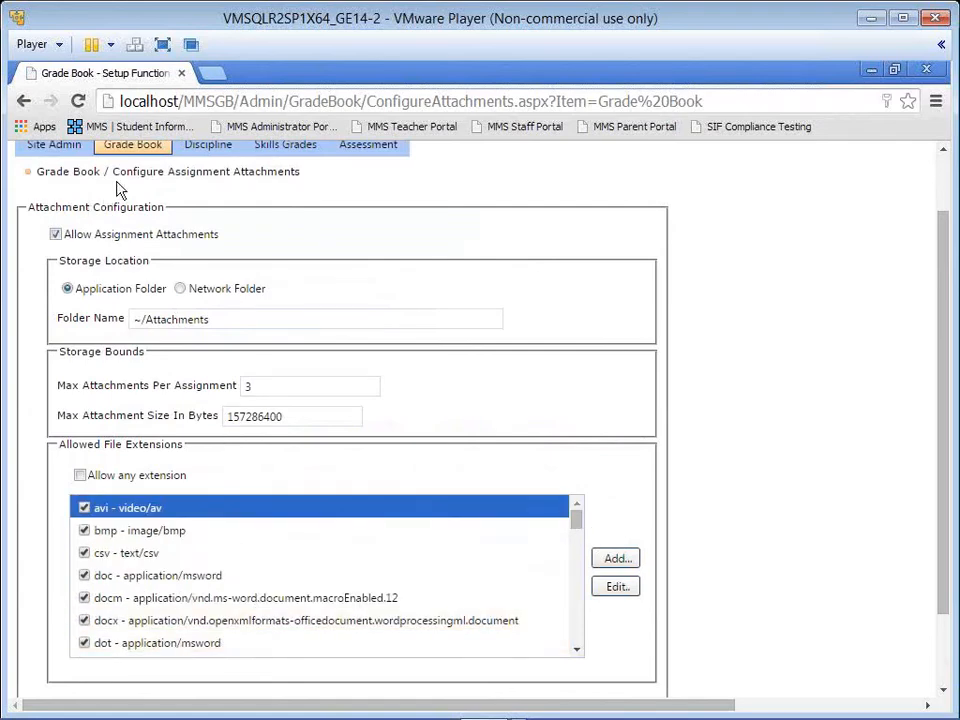
Step: Open the Grade Book marking period dates and select the FEX marking period of the Year - Tri MT FEX FAV grade plan
scroll(135, 165, "up", 1)
mouse_move(162, 240)
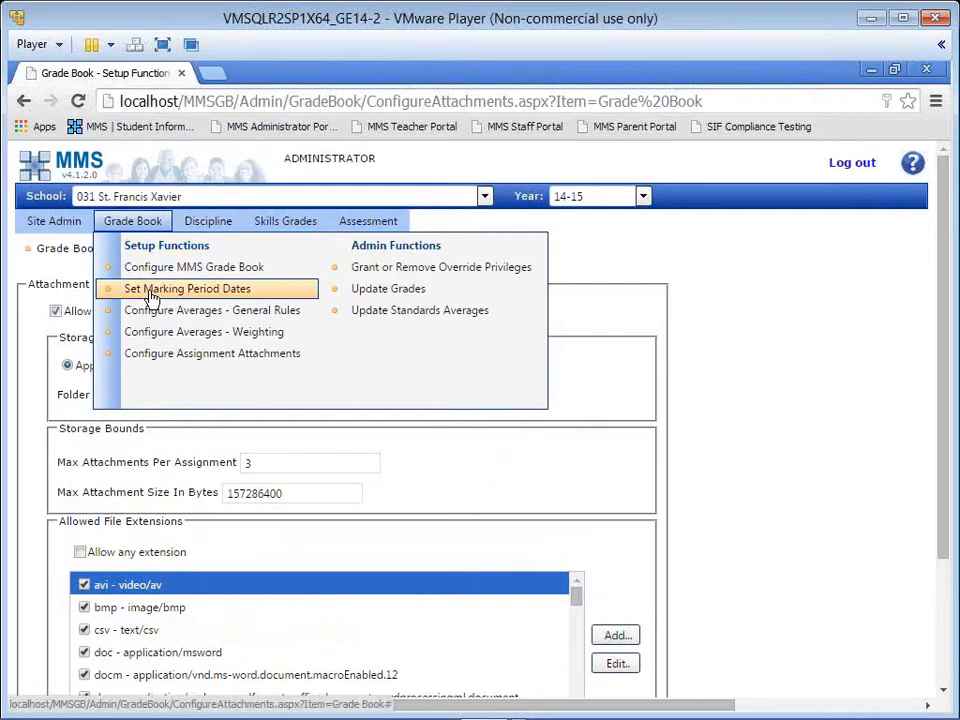
left_click(151, 292)
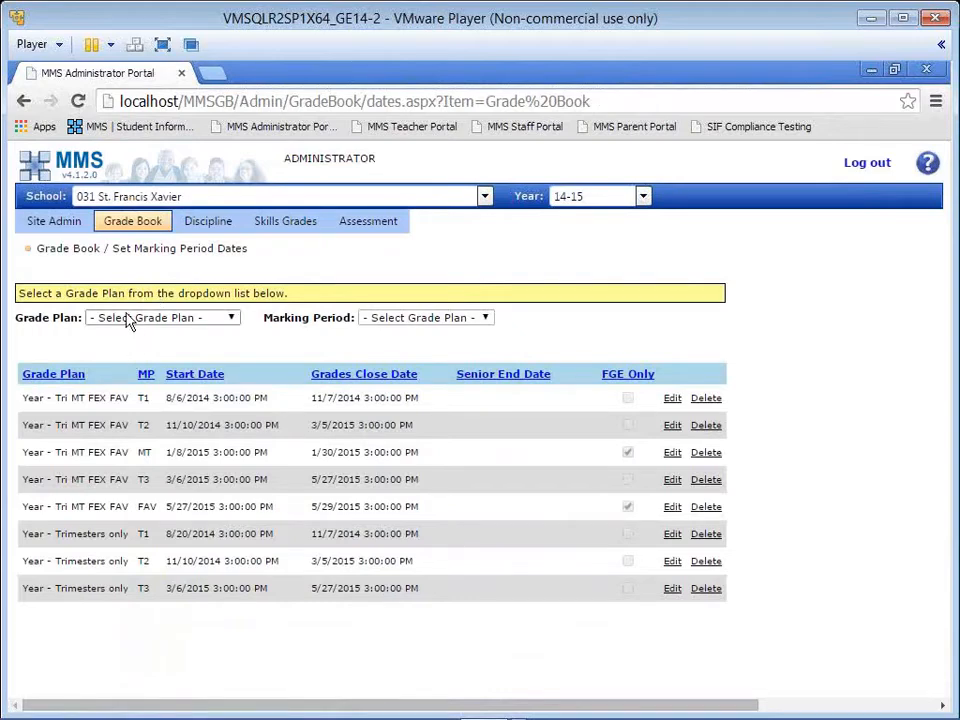
left_click(130, 317)
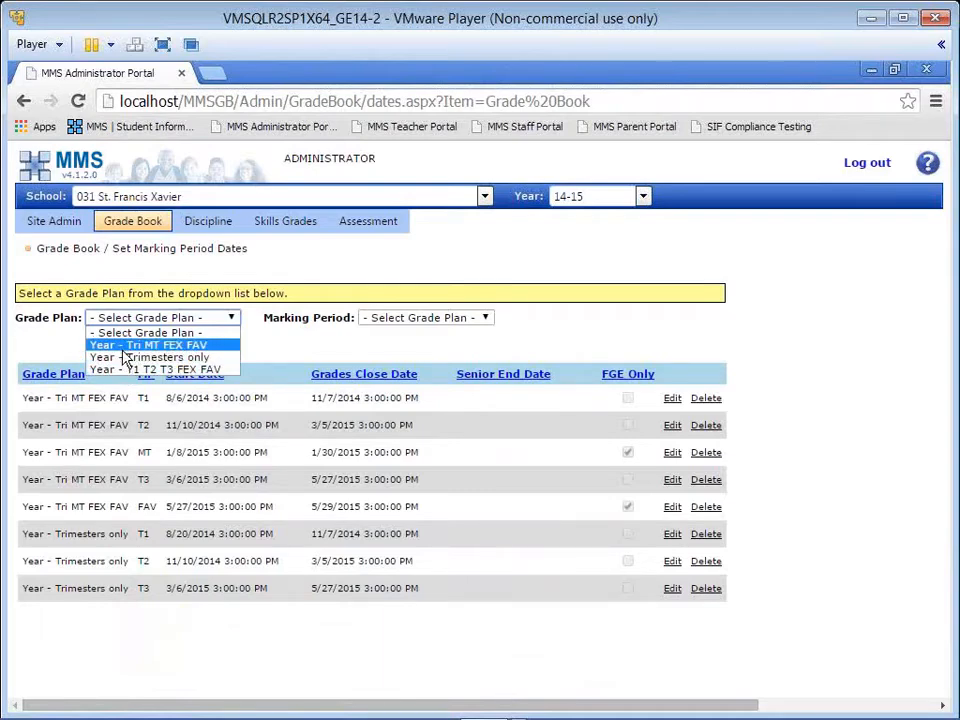
left_click(124, 350)
left_click(472, 320)
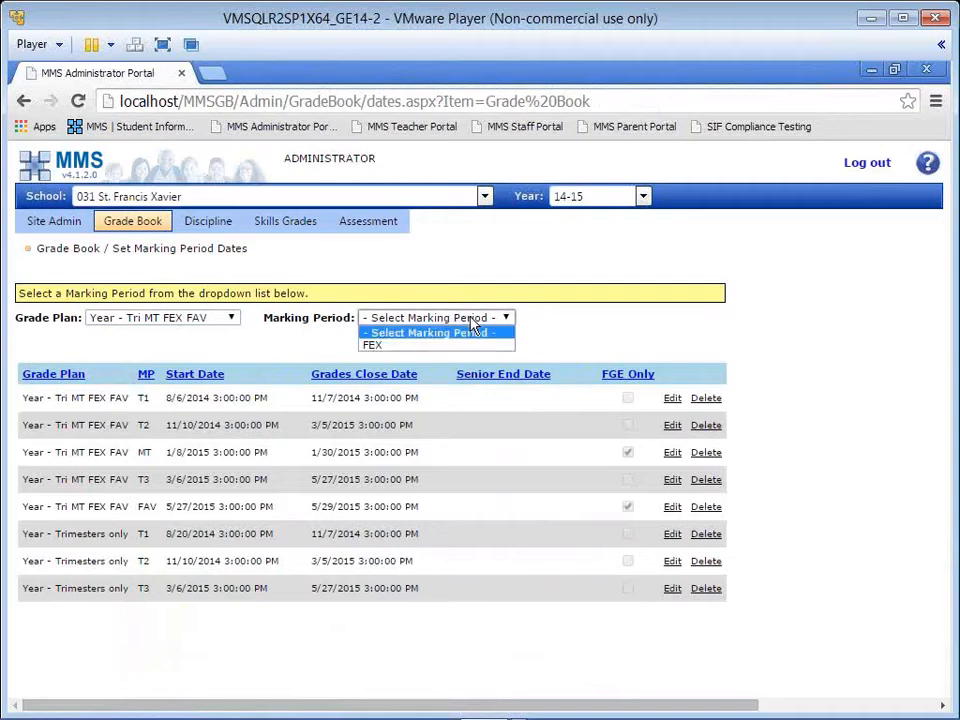
left_click(427, 346)
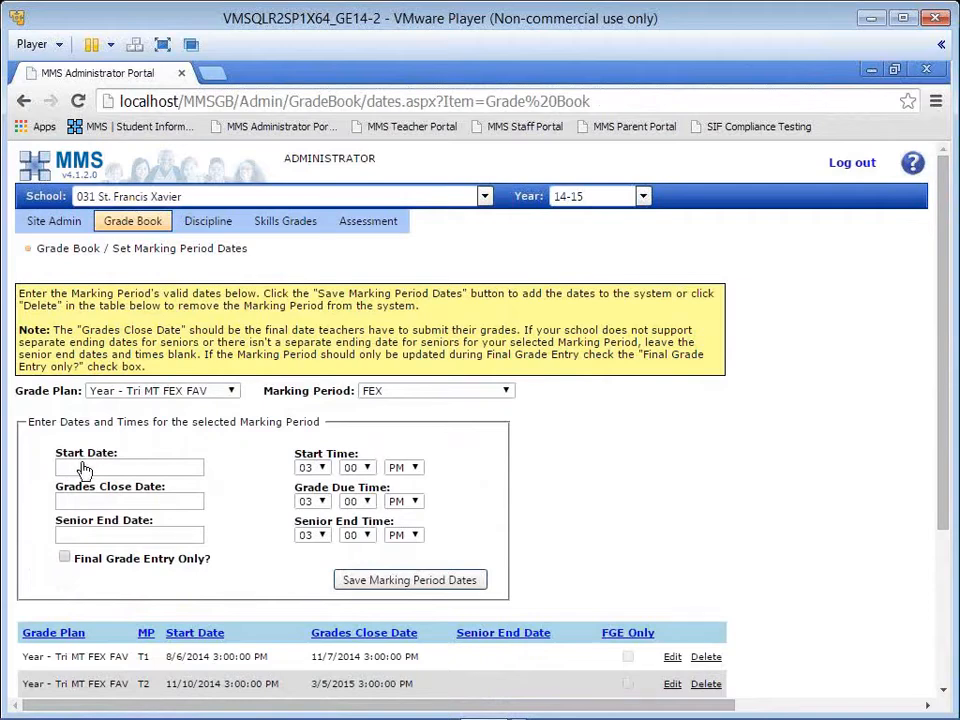
Step: Open the T1 dates of the Year - Tri MT FEX FAV plan for editing and review the marking period date table
left_click(672, 658)
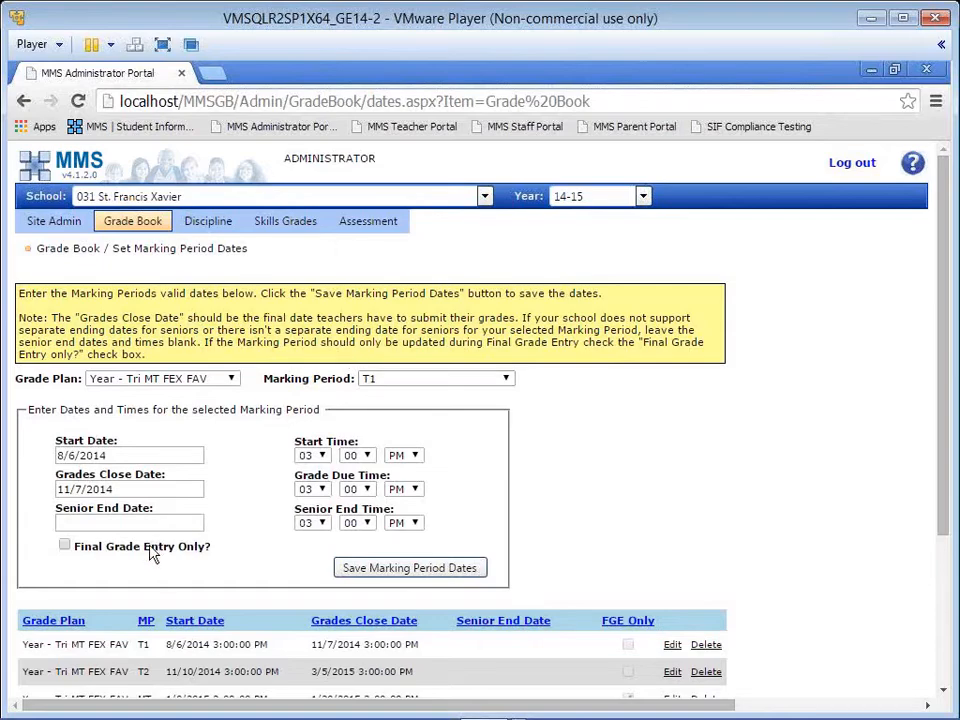
scroll(655, 578, "down", 3)
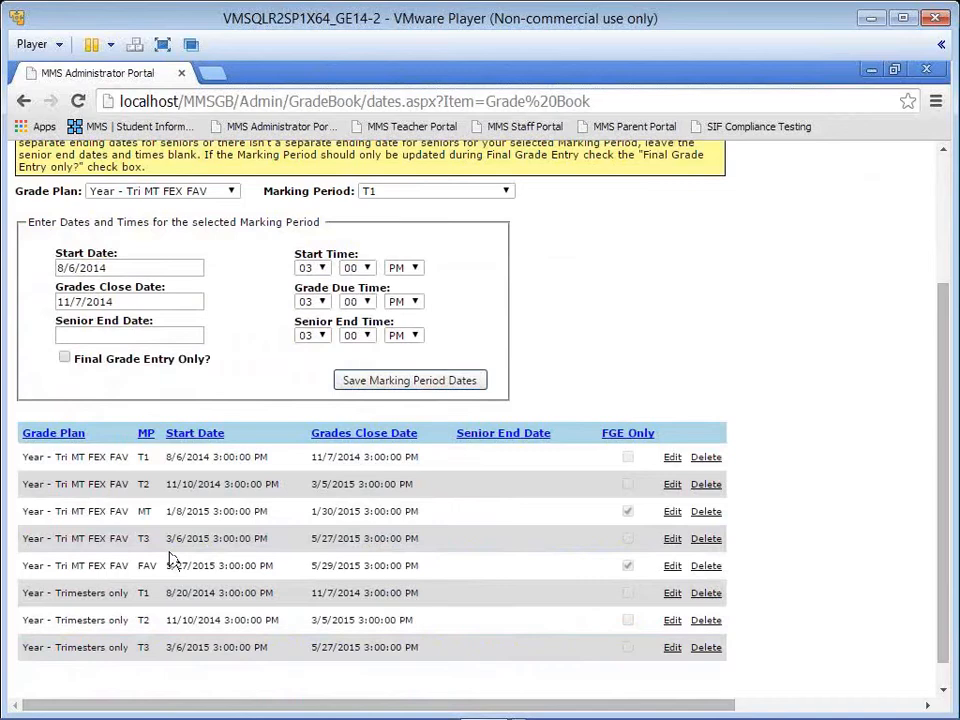
scroll(171, 553, "up", 2)
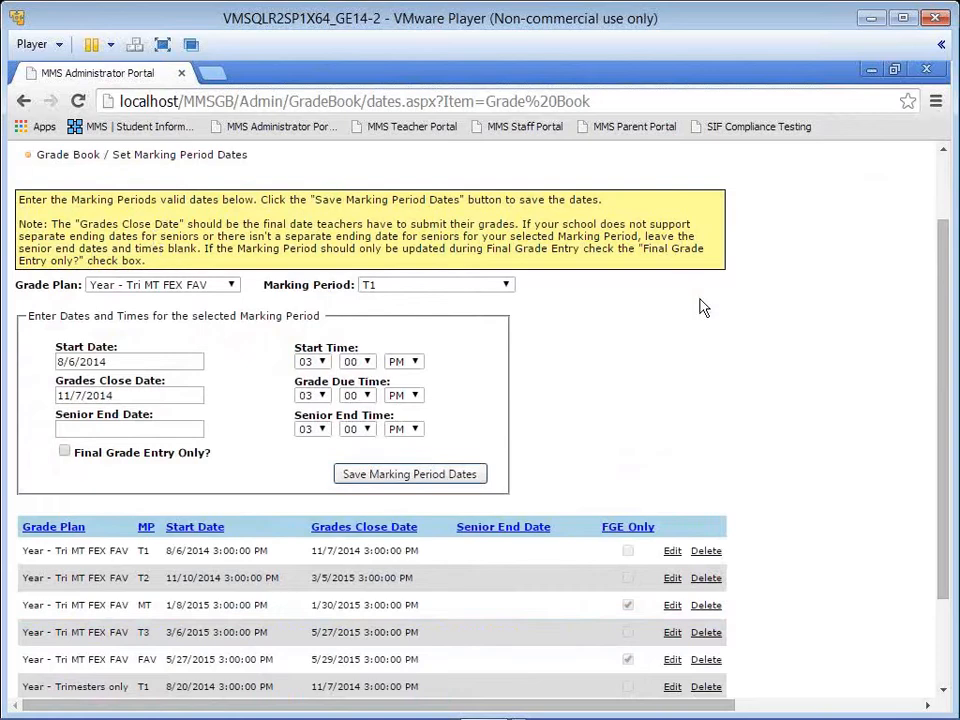
Step: Select the Year - T1 T2 T3 FEX FAV grade plan and review its available marking periods without choosing one
scroll(575, 391, "up", 2)
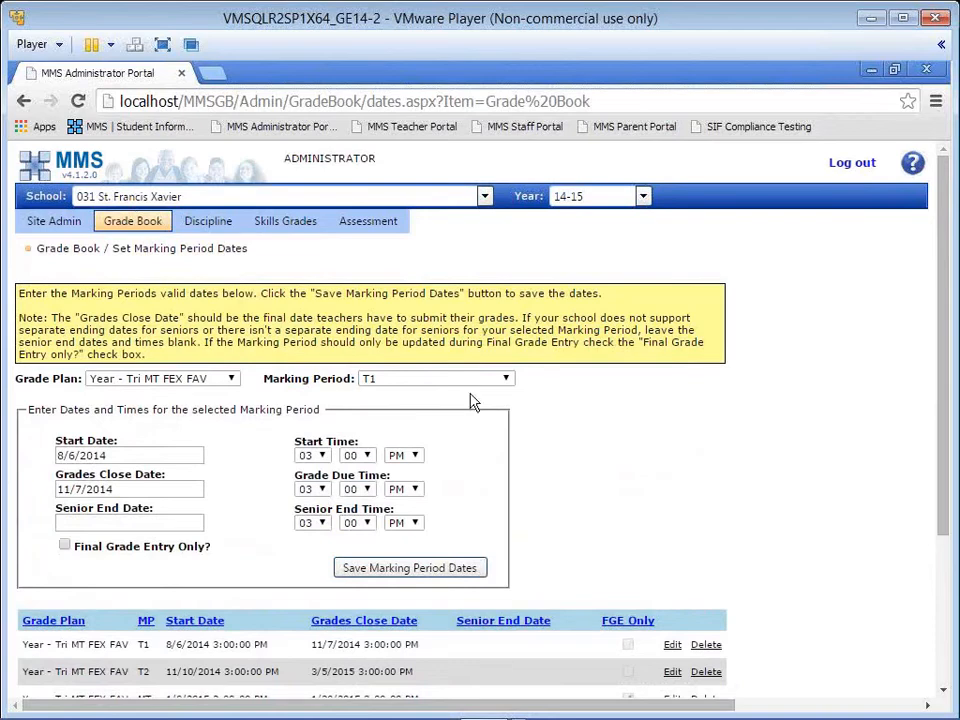
left_click(230, 380)
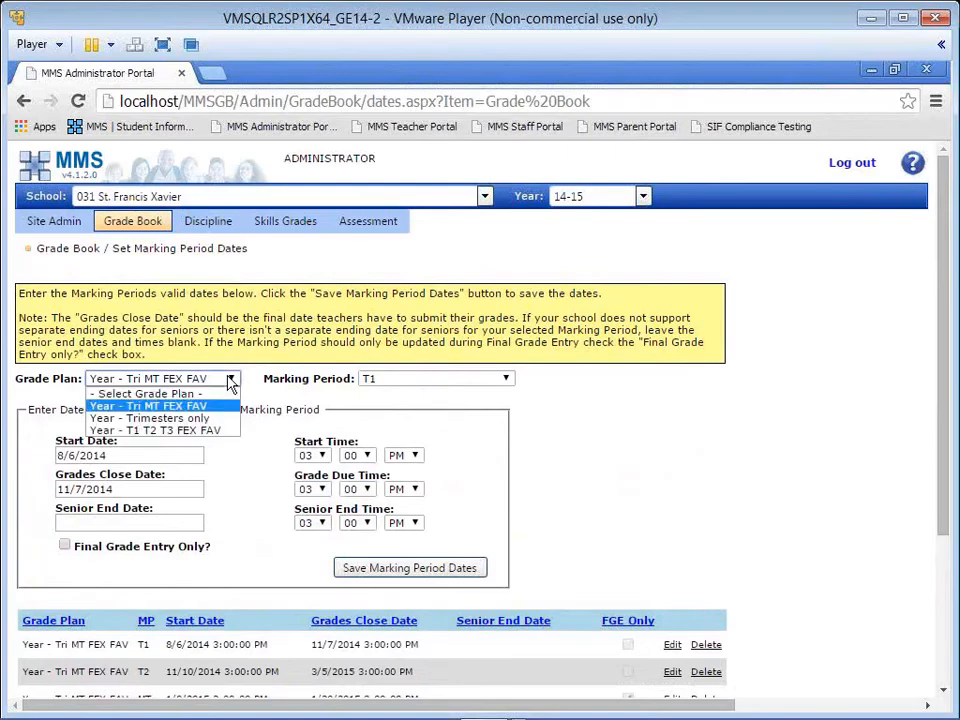
left_click(210, 436)
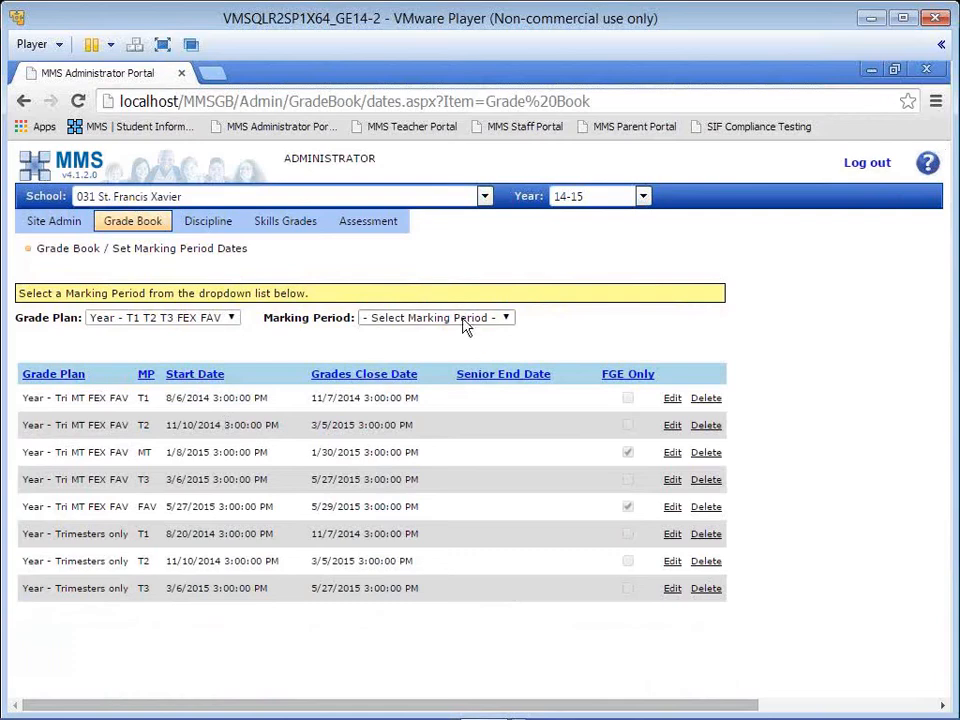
left_click(463, 320)
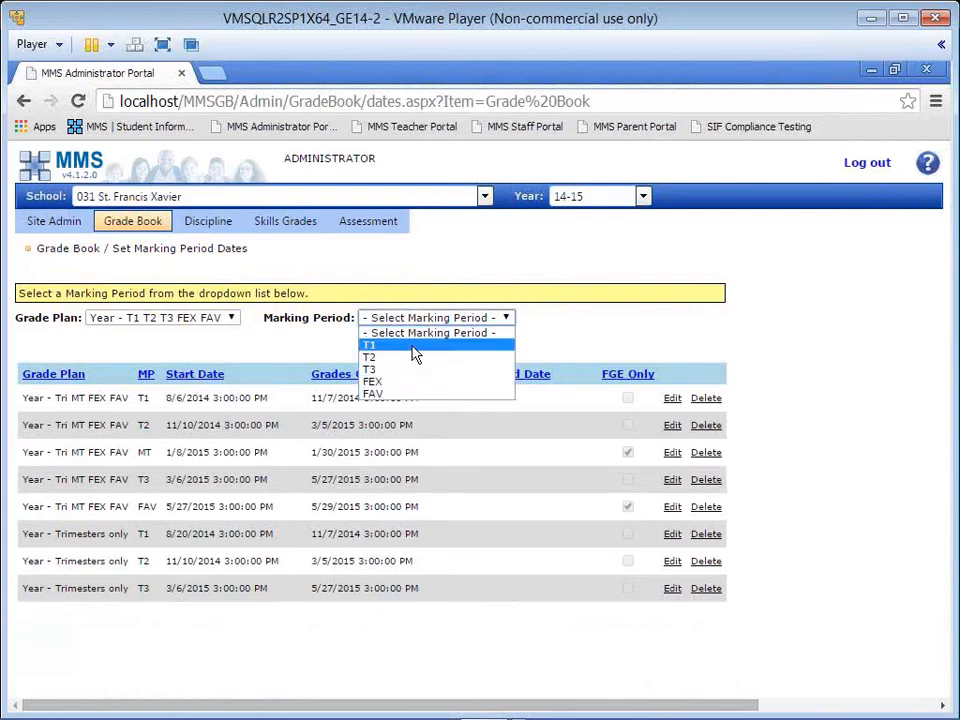
left_click(581, 312)
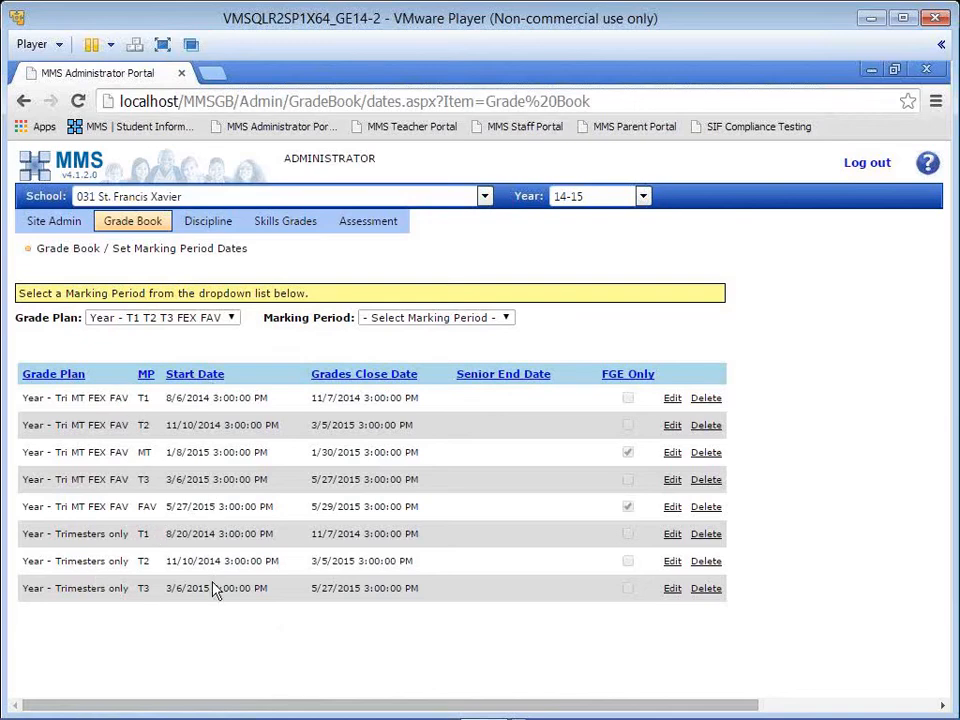
Step: Sort the marking period dates table by grades close date, by start date, and finally by grade plan
left_click(340, 376)
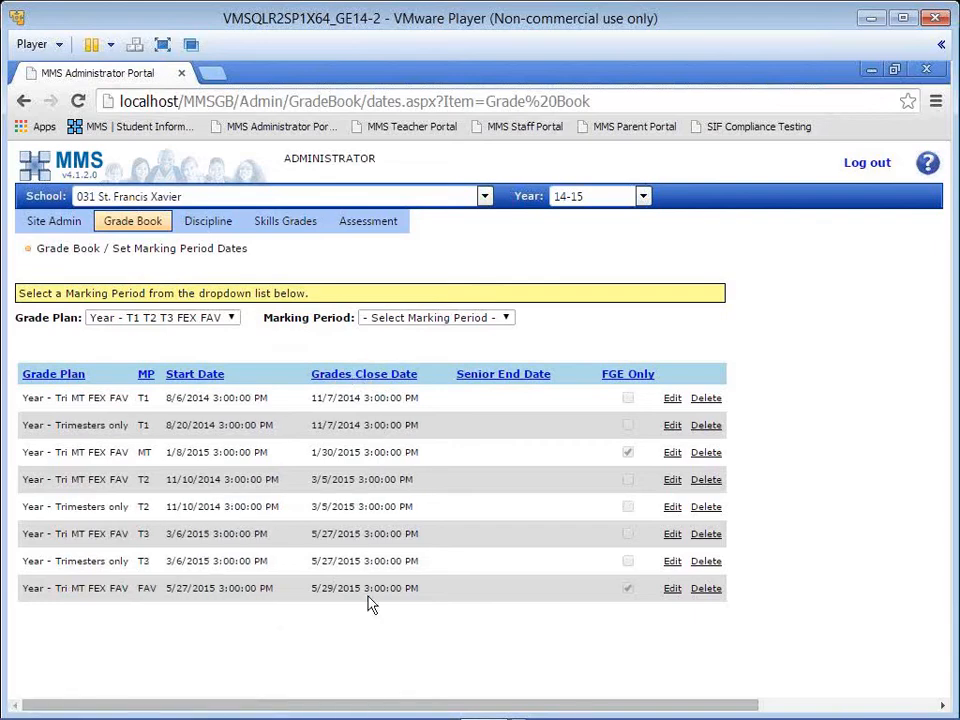
left_click(196, 380)
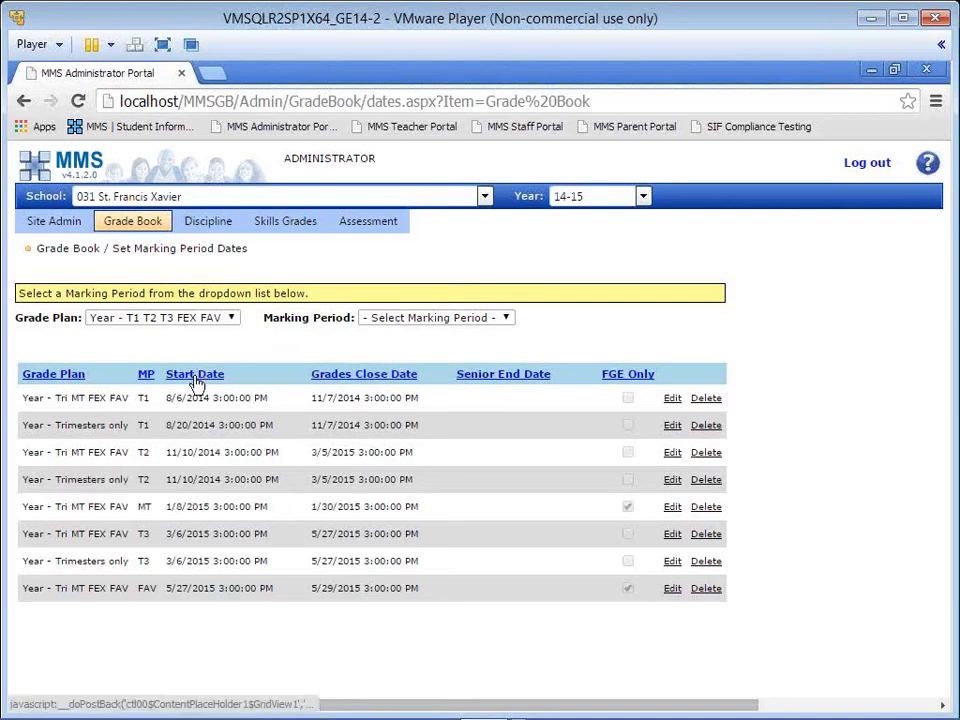
left_click(62, 378)
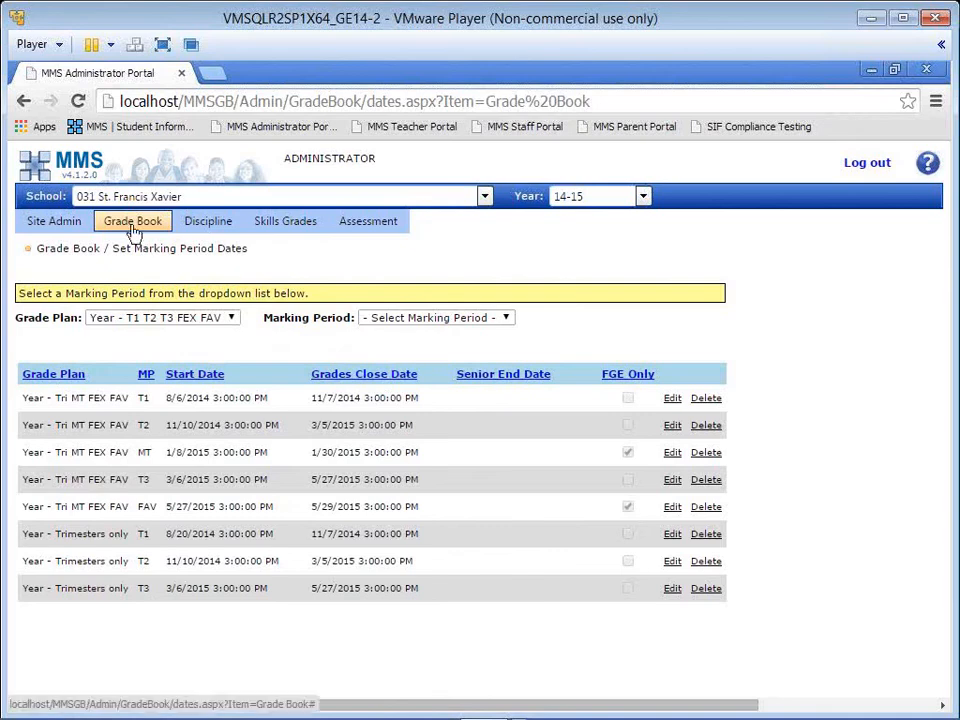
Step: Open the Grade Book's Update Grades function and select the open marking period YRT Year - Trimesters only - T1
mouse_move(133, 229)
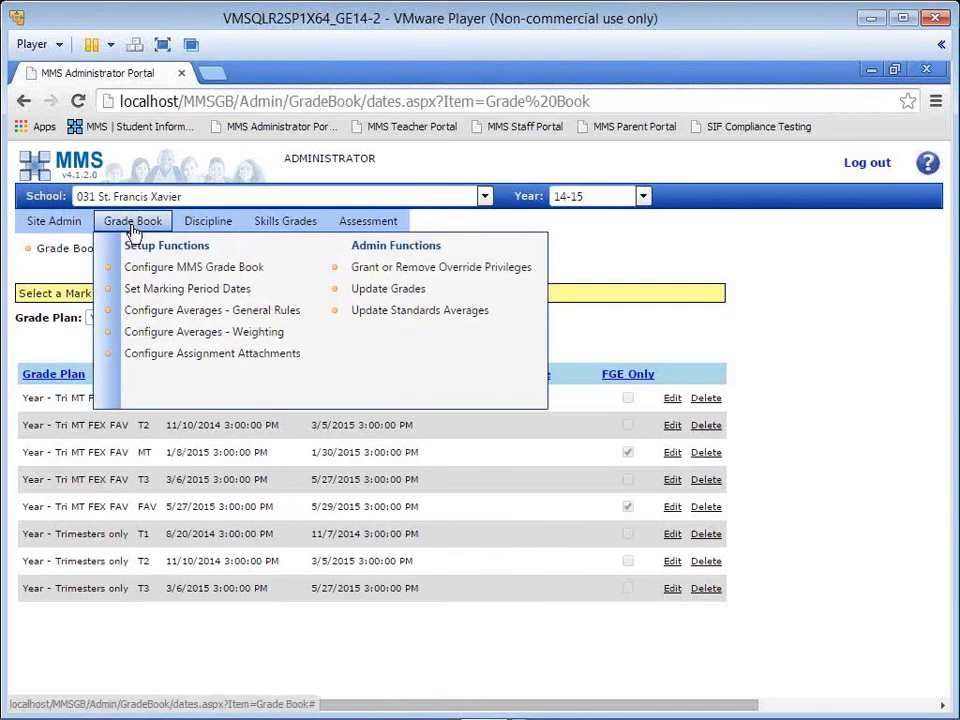
left_click(440, 292)
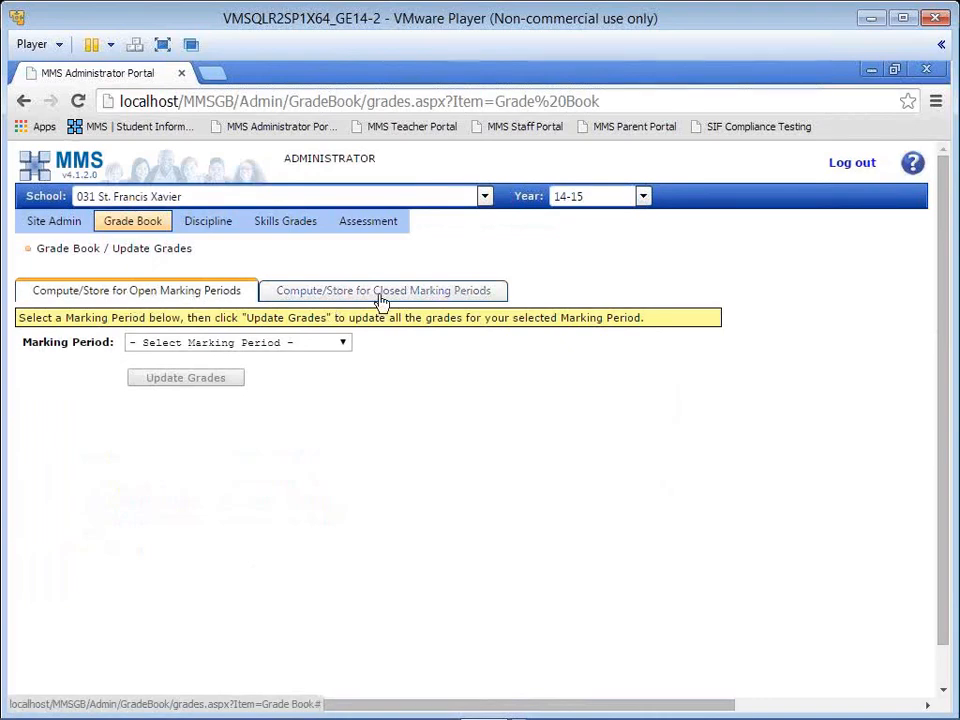
left_click(286, 342)
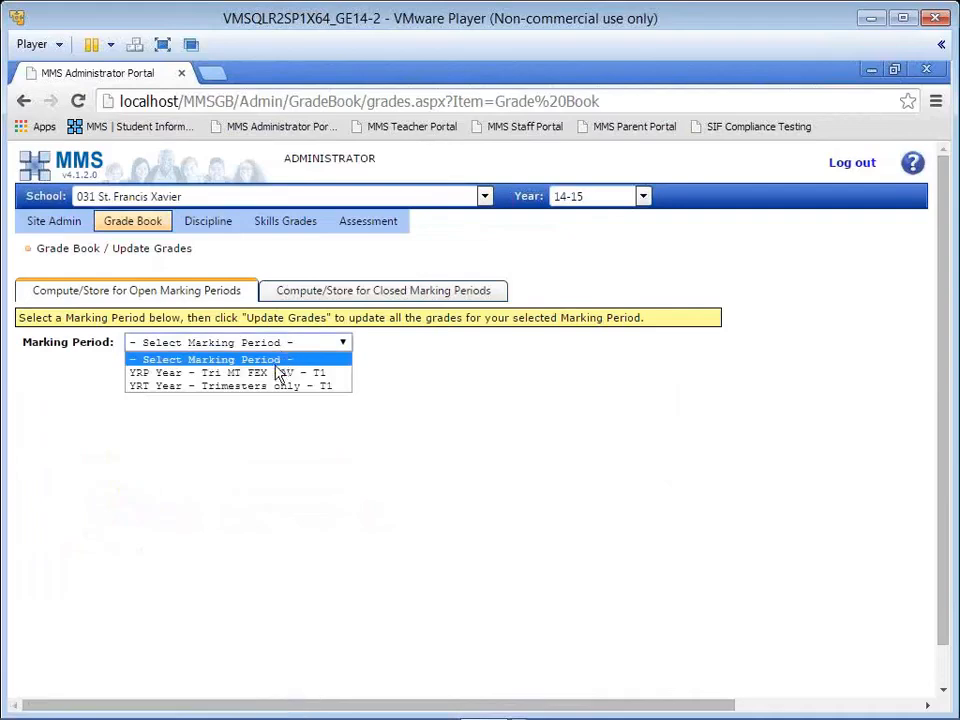
left_click(193, 387)
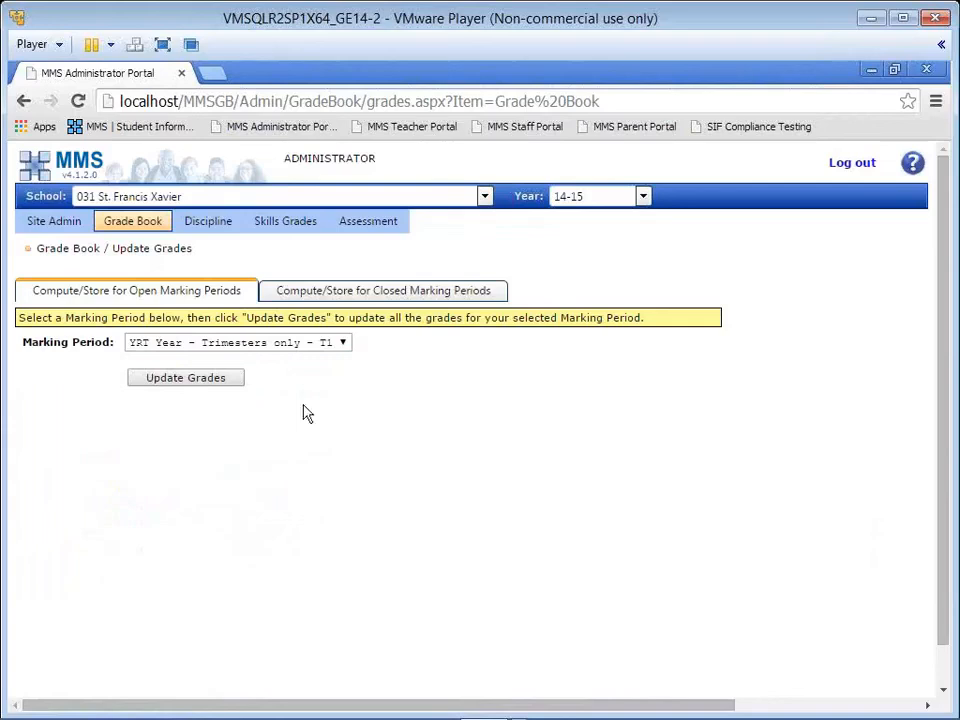
Step: Display the Grade Book setup and admin functions
mouse_move(163, 223)
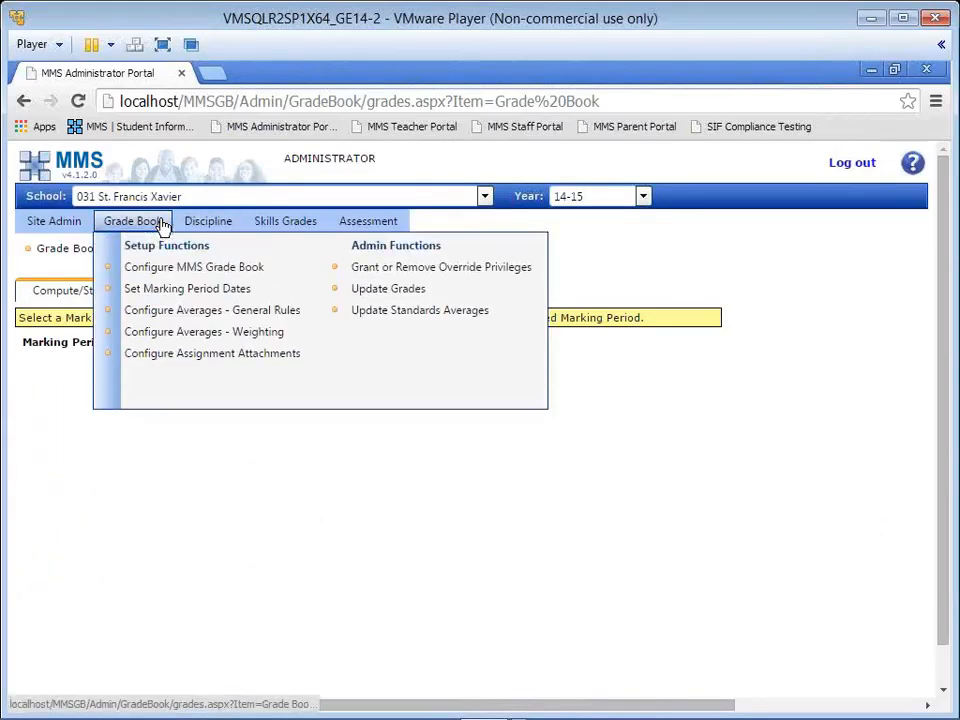